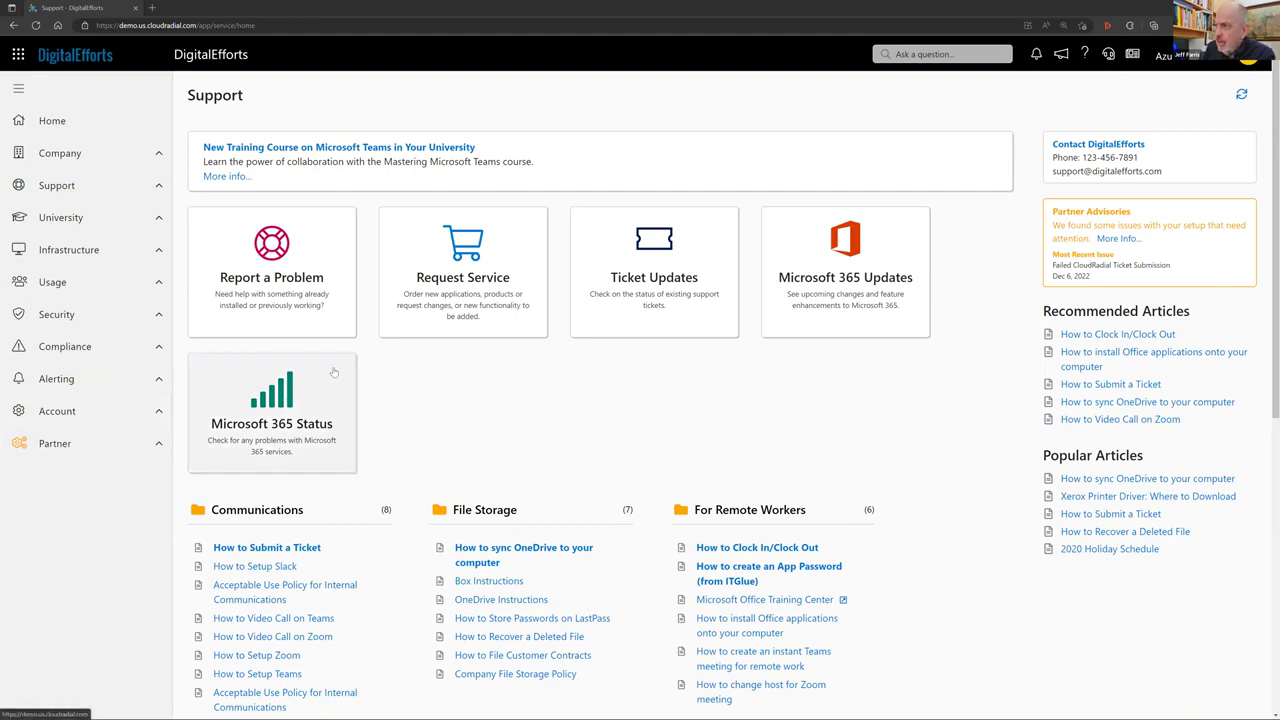
Step: Open the Add a New User form from the service request catalogue, and cancel it without submitting
left_click(407, 277)
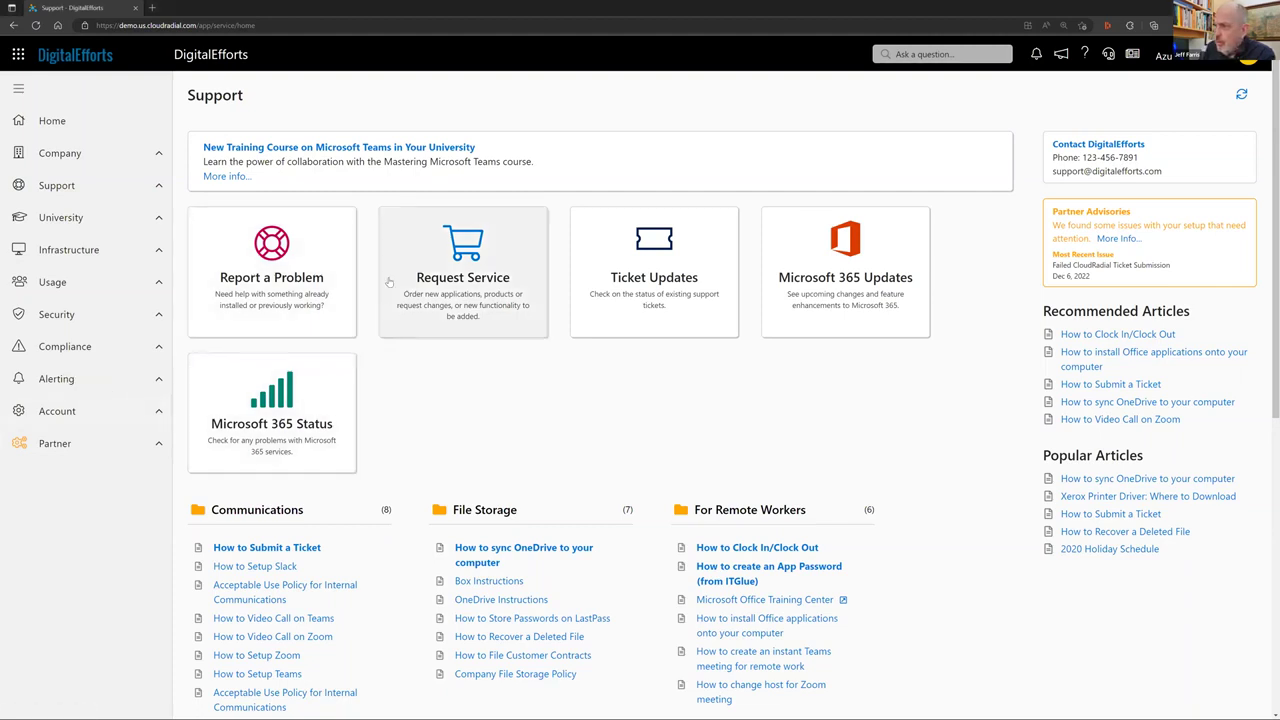
left_click(339, 298)
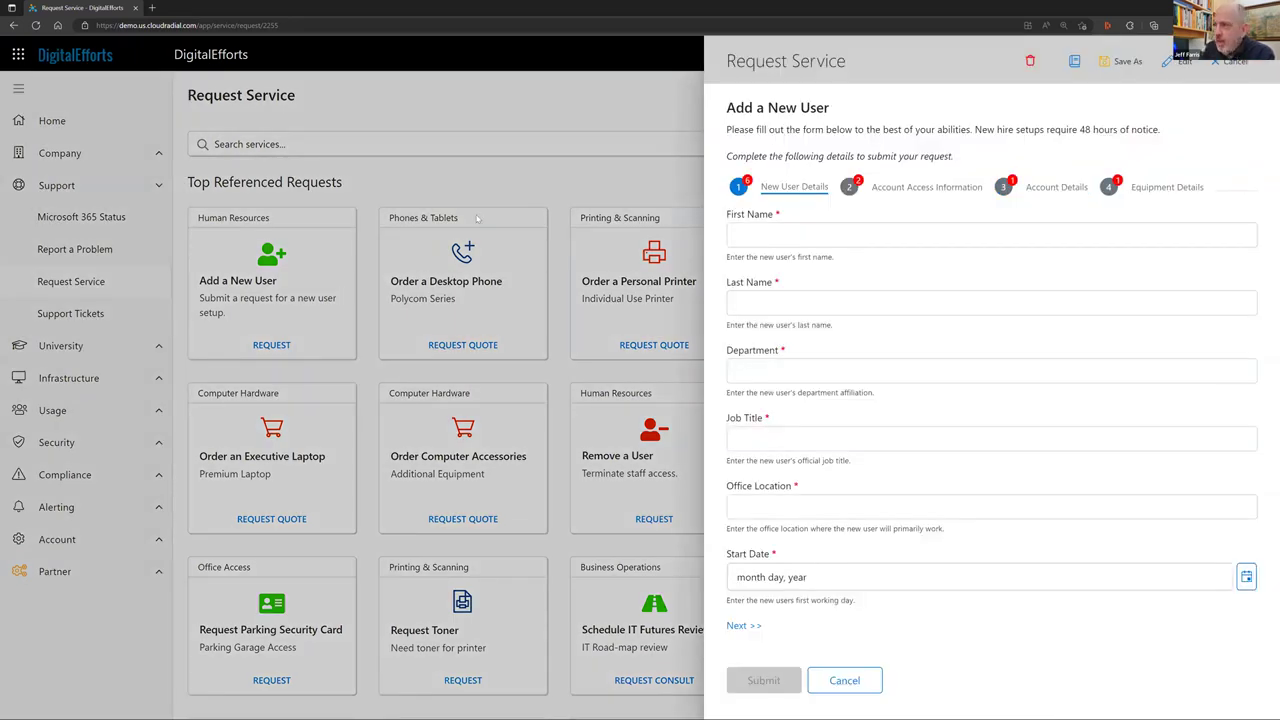
left_click(1216, 64)
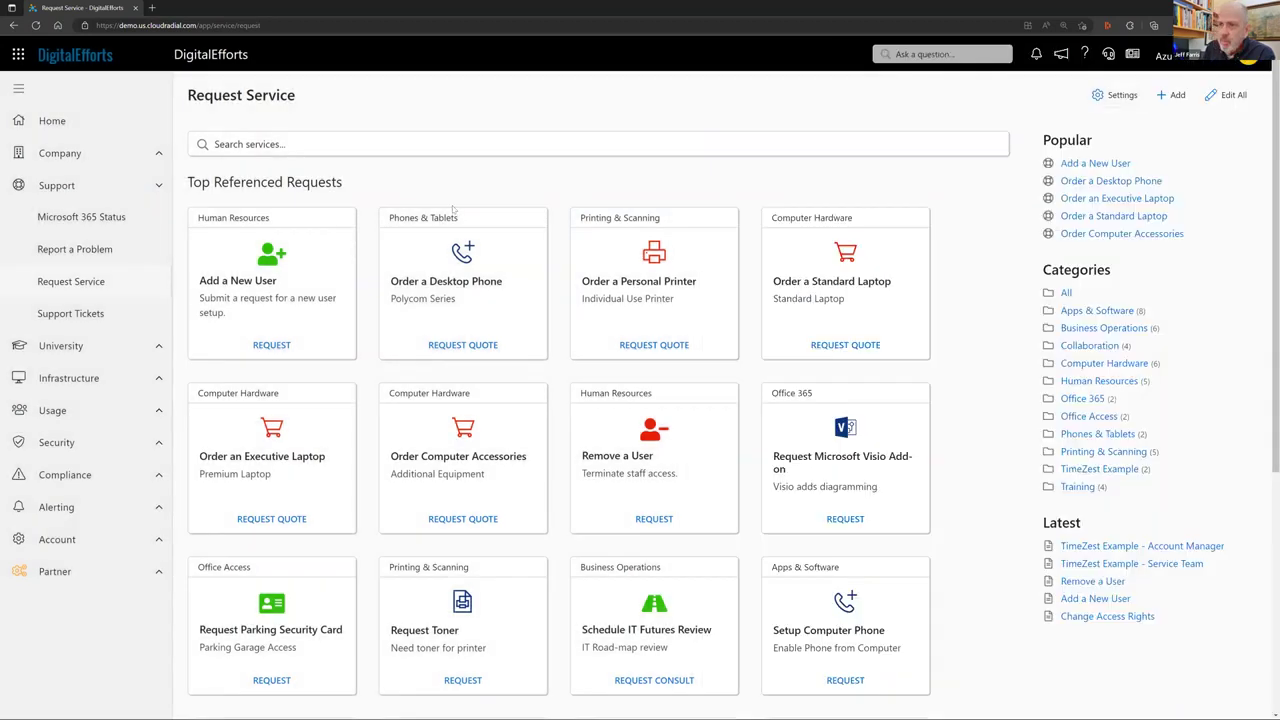
Step: View the list of open support tickets and the University course catalogue
left_click(70, 313)
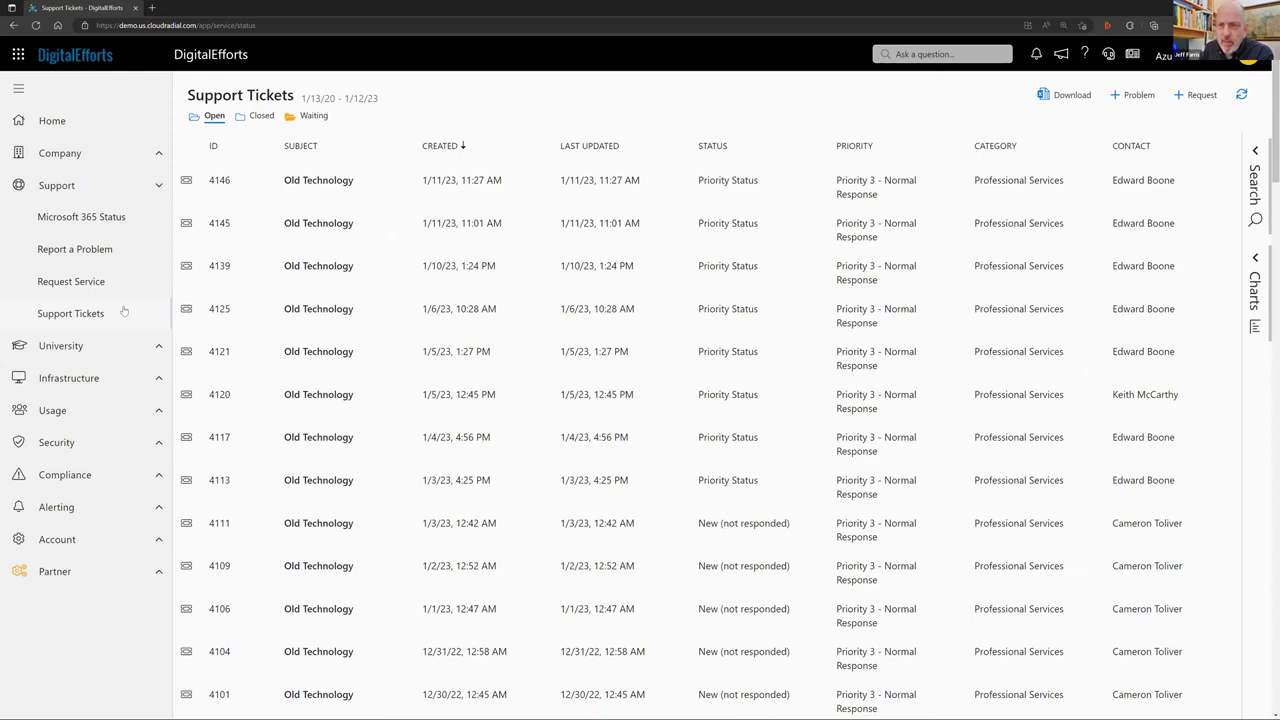
left_click(61, 350)
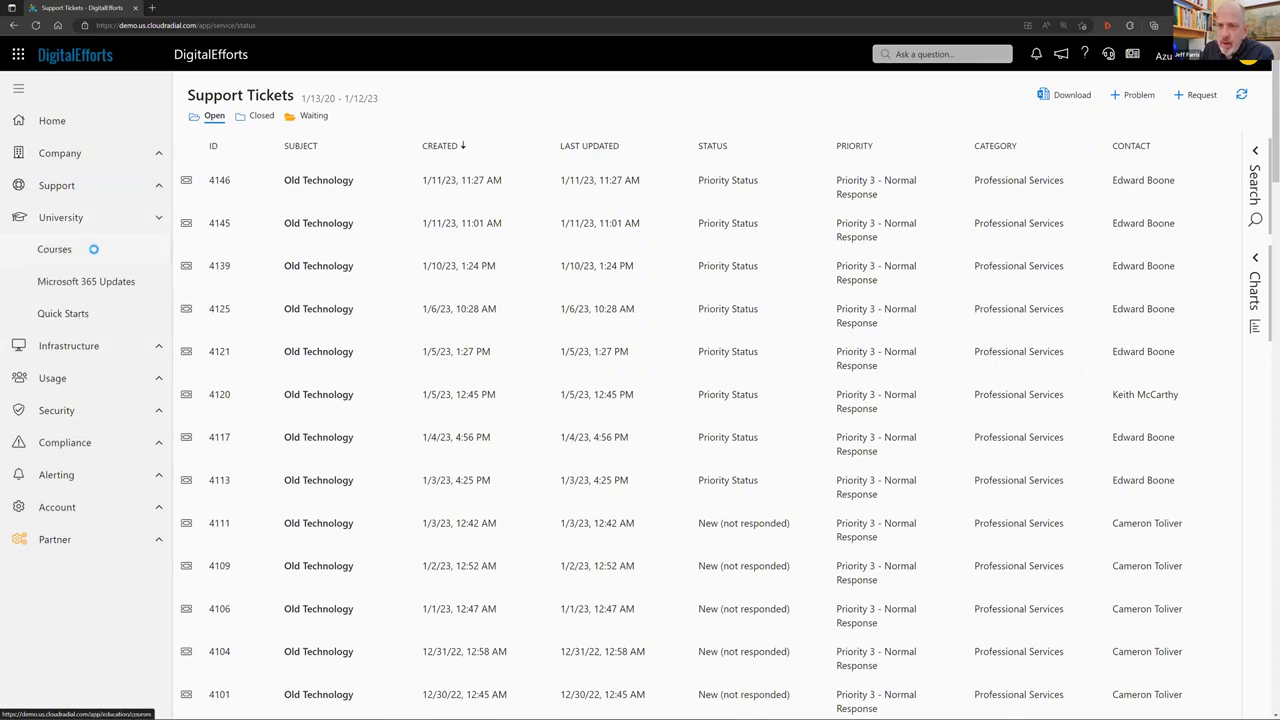
left_click(90, 256)
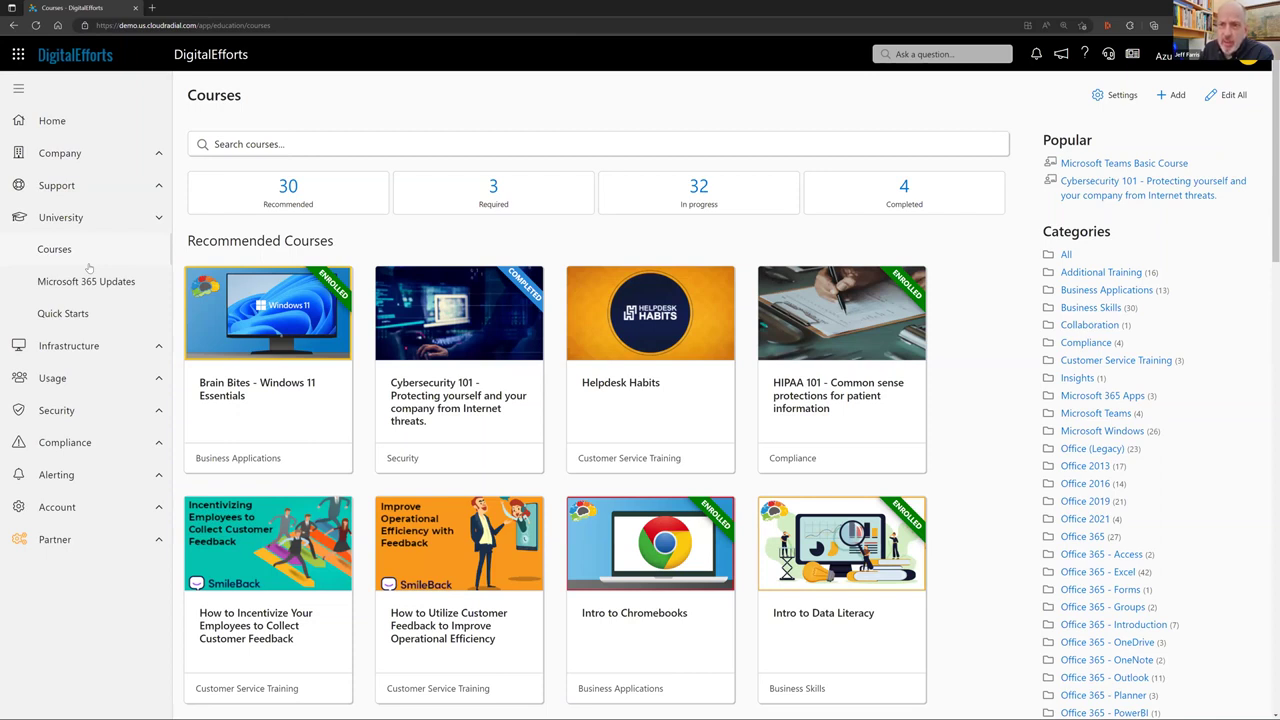
Step: View the infrastructure endpoints list and the account's Planner board
left_click(103, 345)
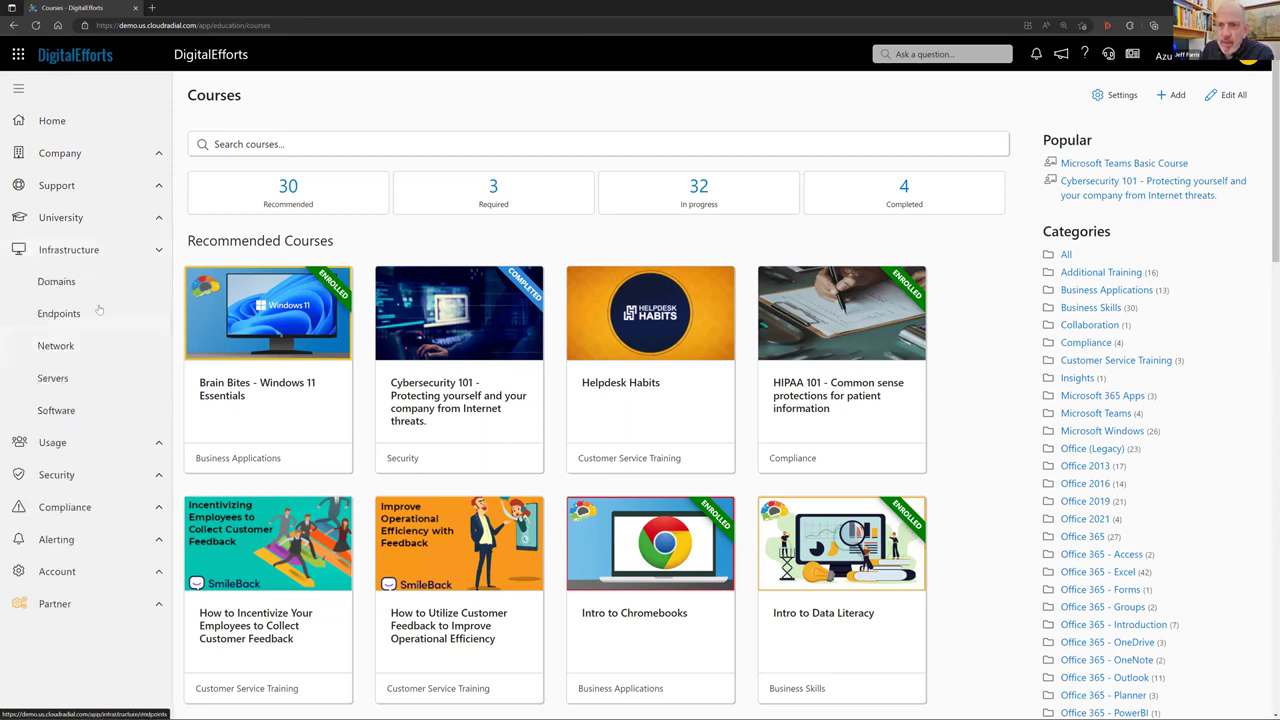
left_click(99, 311)
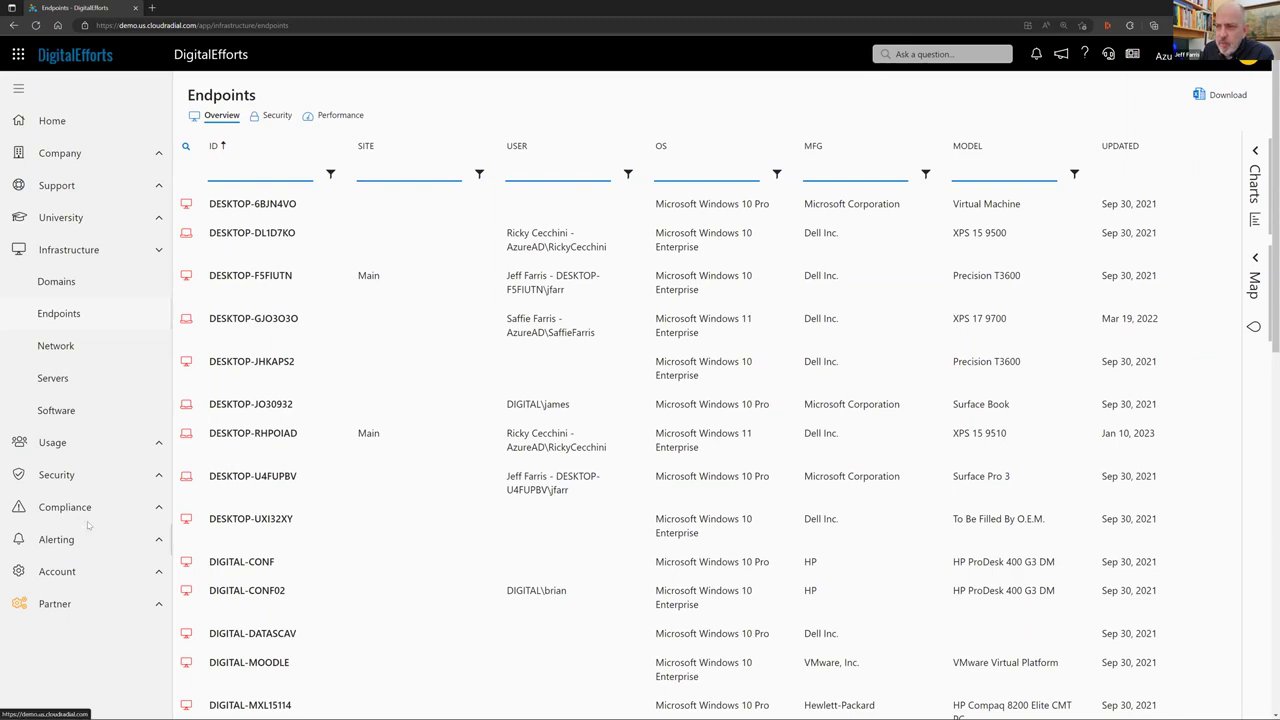
left_click(76, 572)
left_click(72, 577)
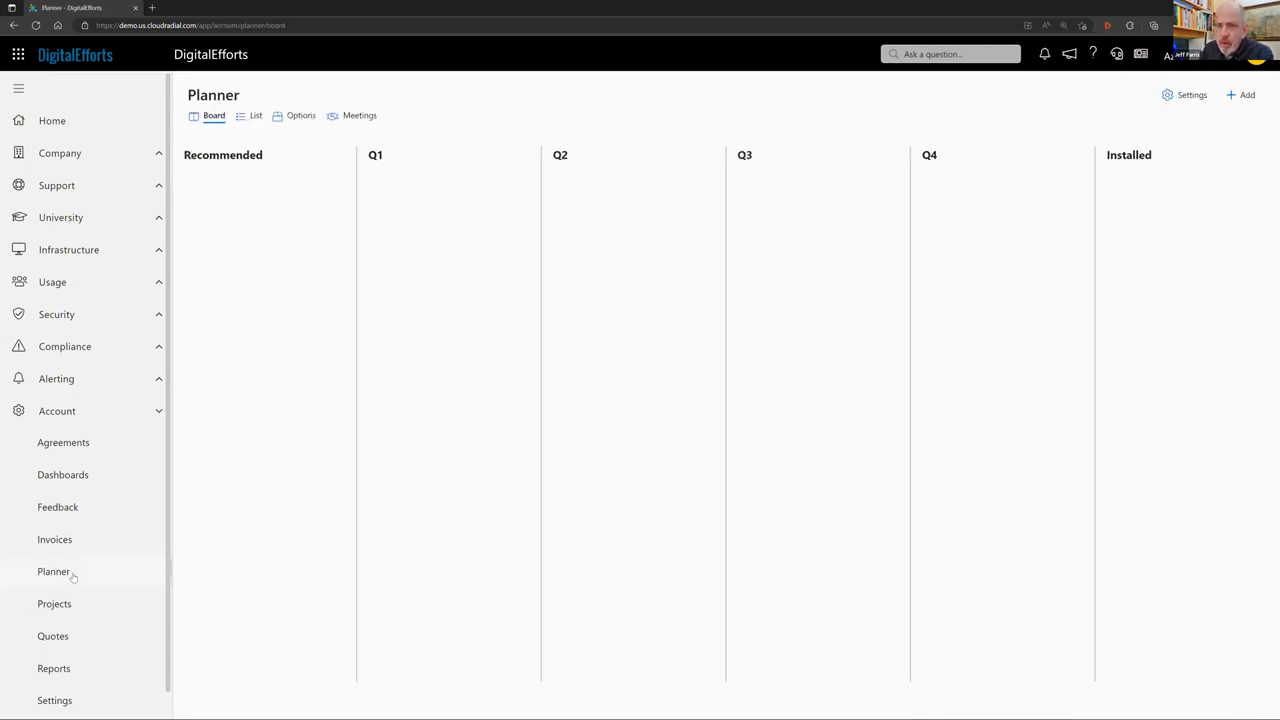
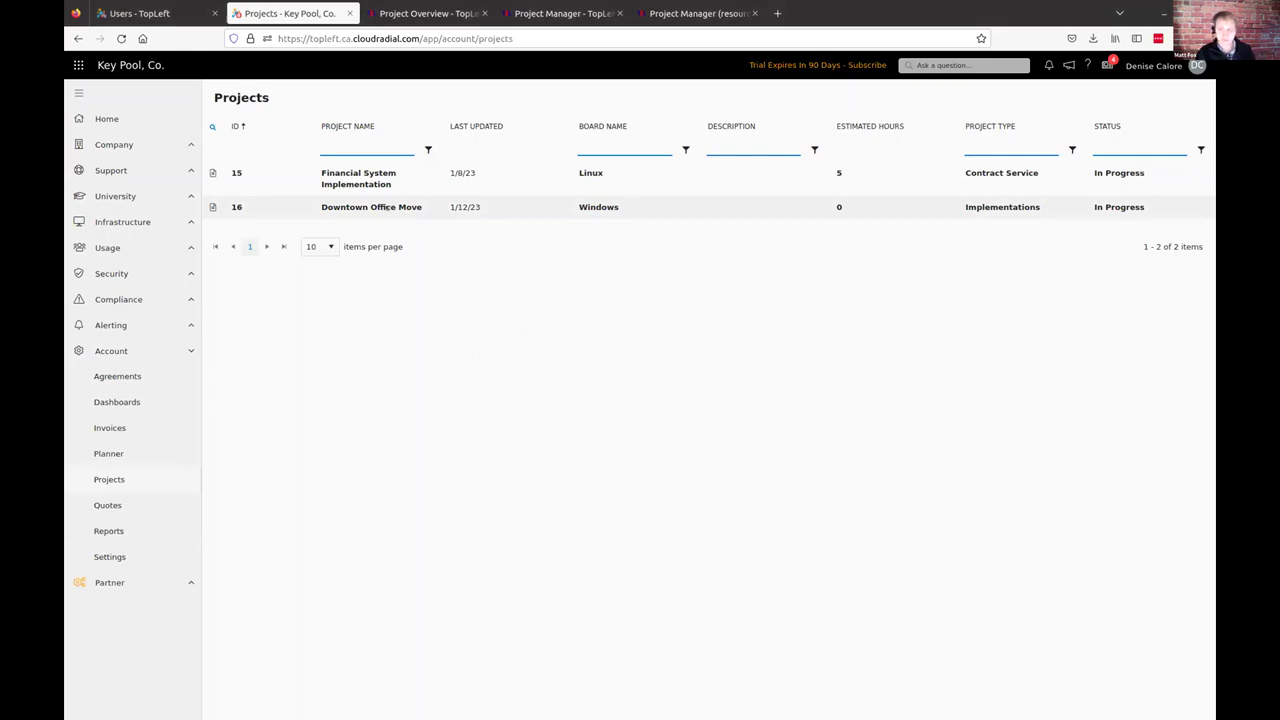
Step: Open the Downtown Office Move project and review its Management, Implementation and Prep for implementation phases on the client board
left_click(388, 207)
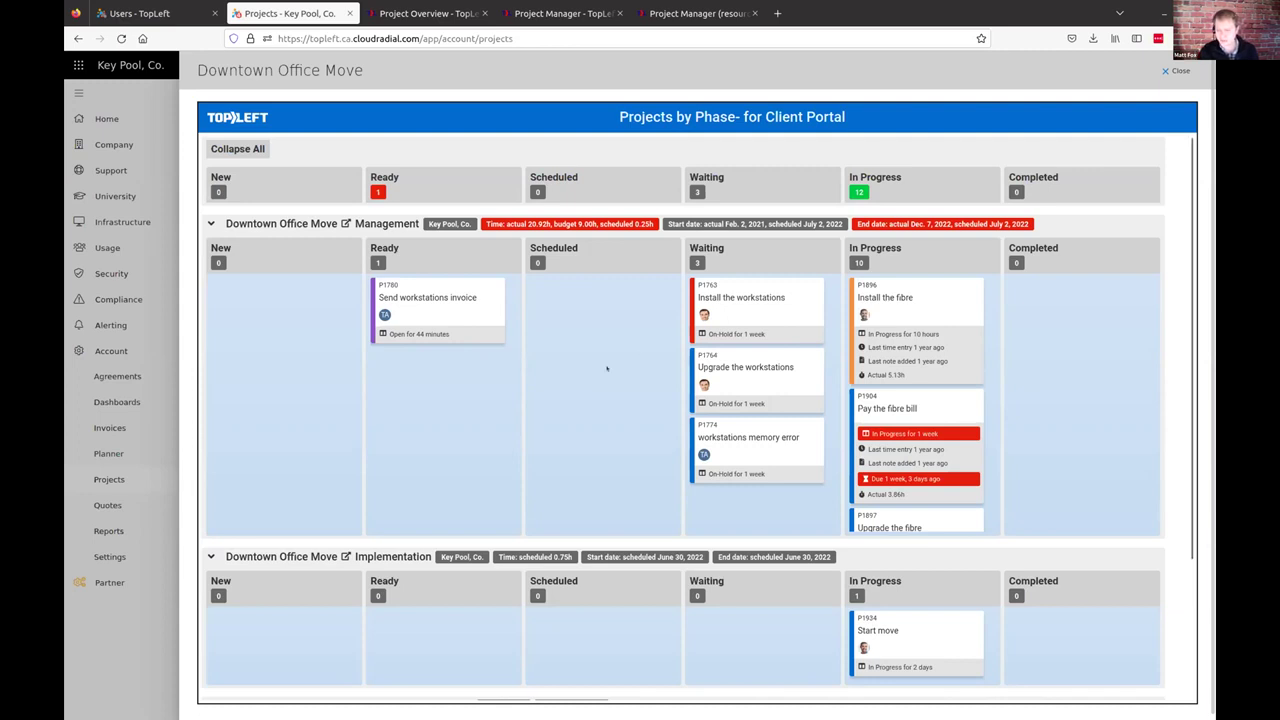
scroll(606, 368, "down", 3)
scroll(606, 368, "up", 3)
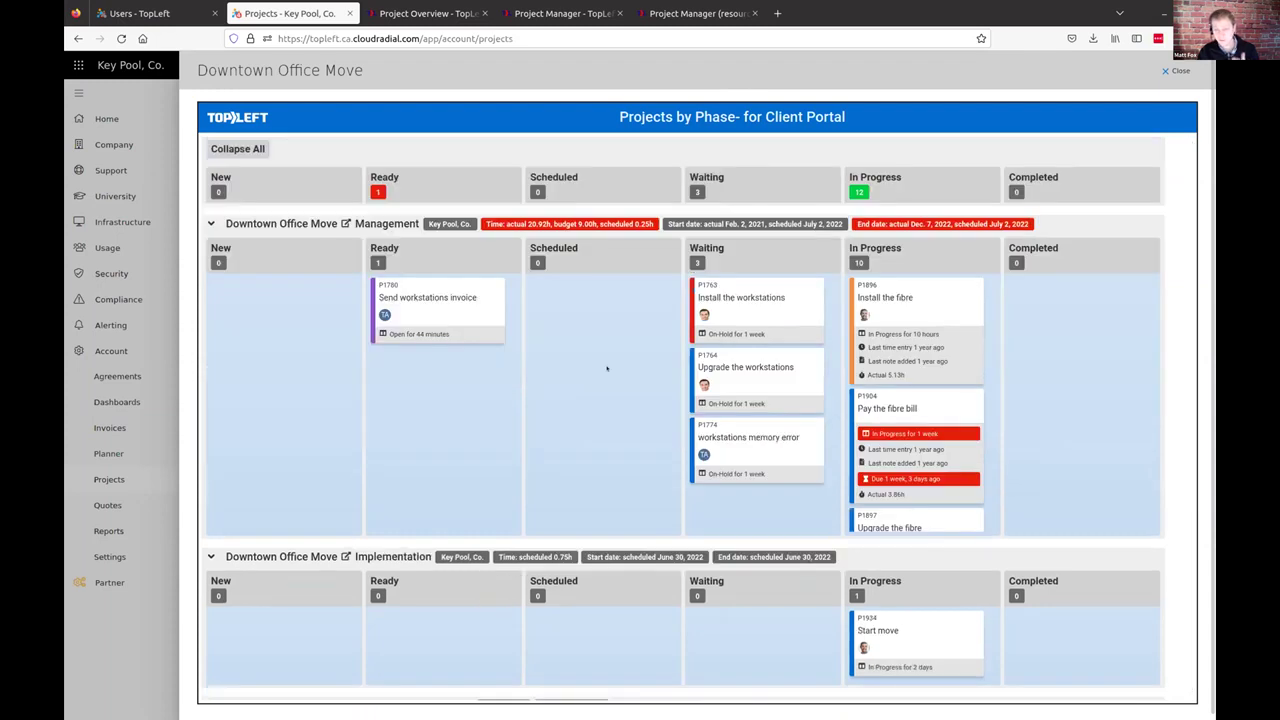
scroll(606, 368, "down", 2)
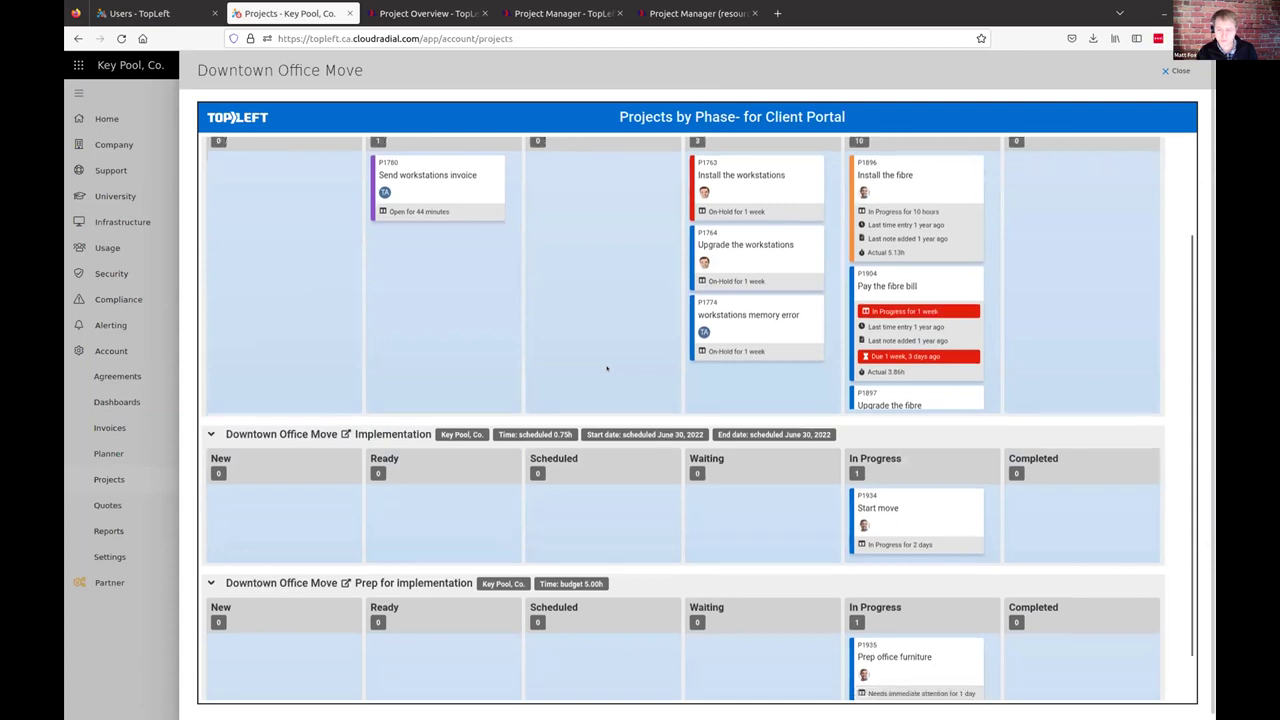
scroll(606, 368, "up", 2)
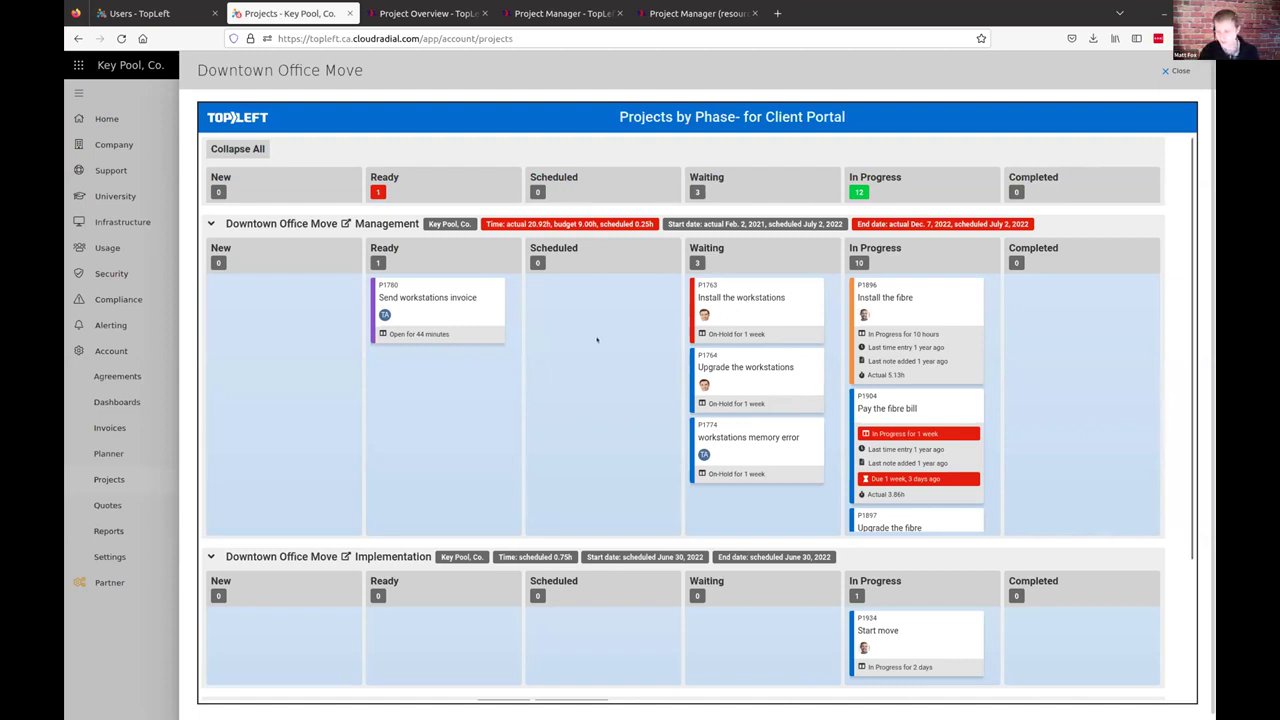
scroll(597, 340, "down", 3)
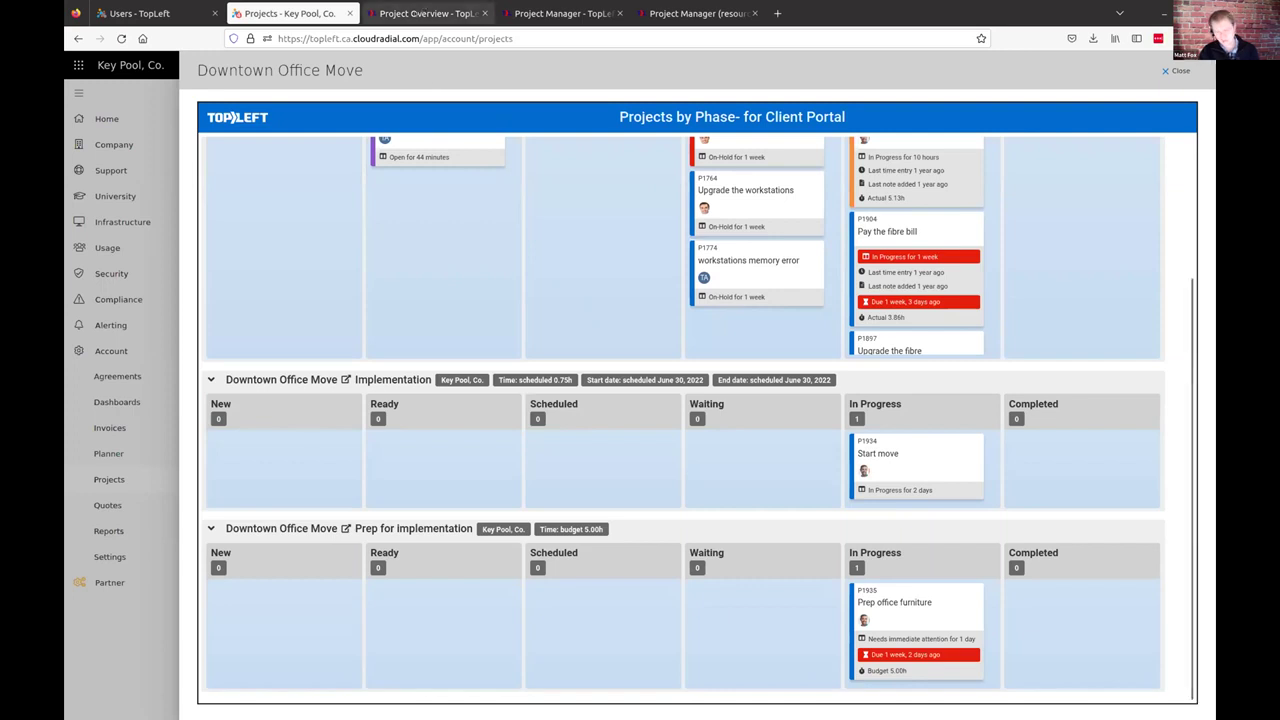
Step: Switch to TopLeft and review the Project Overview board and the tickets per project on the Project Manager board
left_click(417, 13)
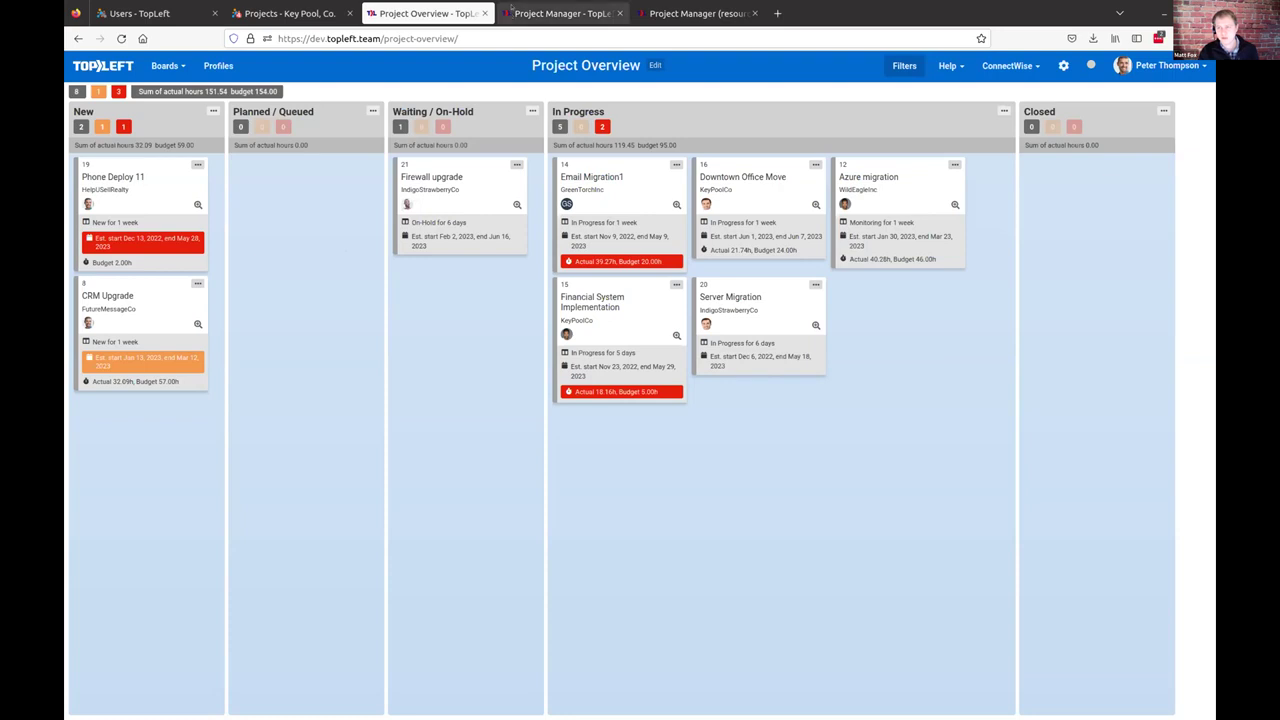
key("ctrl+Tab")
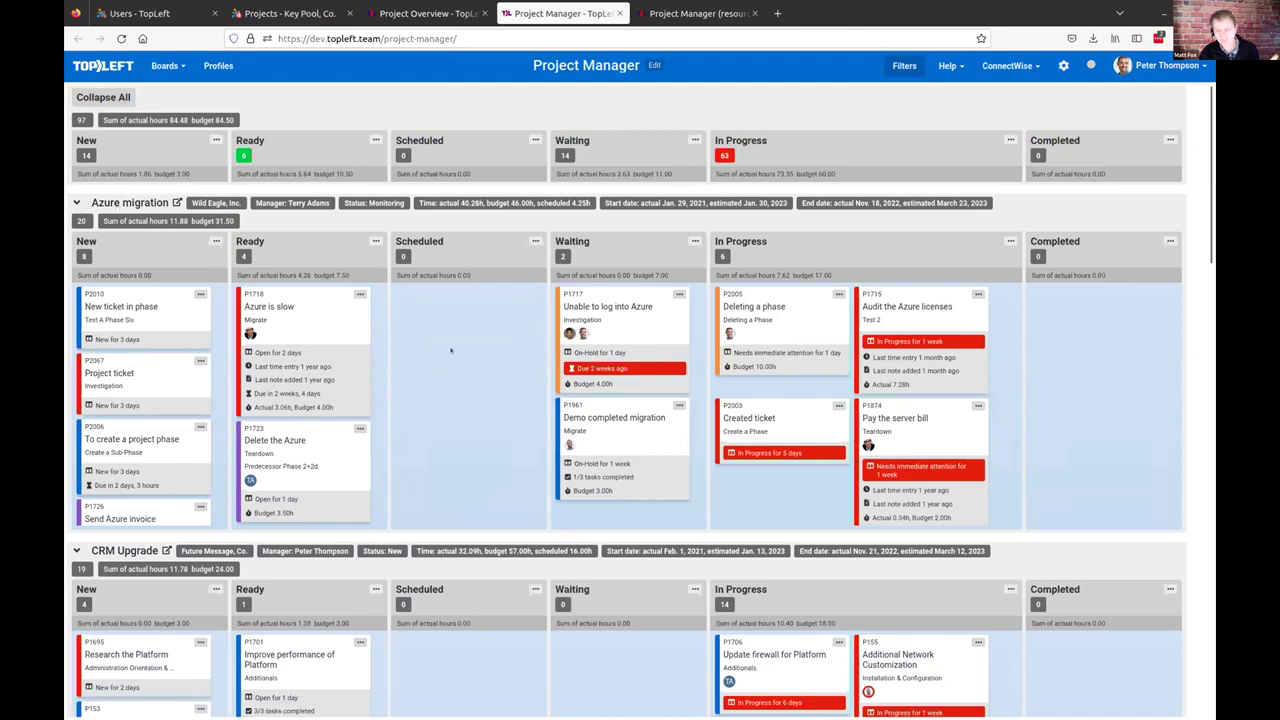
scroll(450, 350, "down", 4)
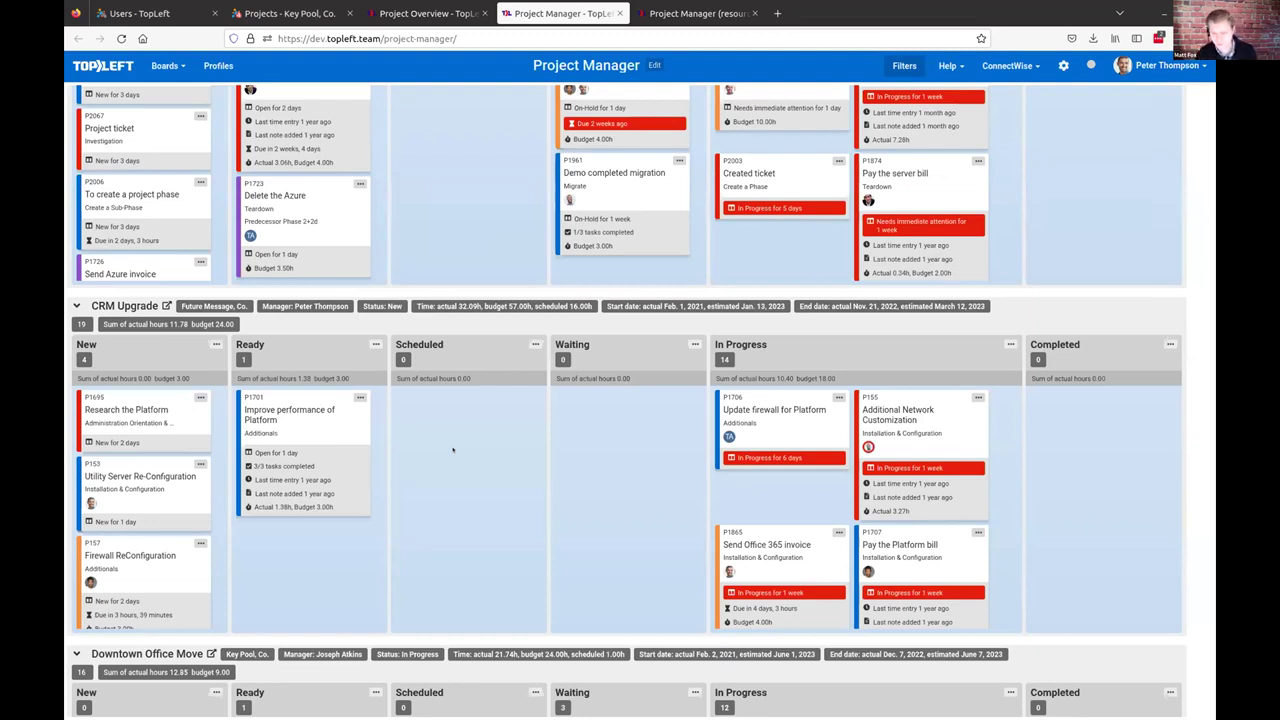
scroll(467, 448, "down", 1)
key("Home")
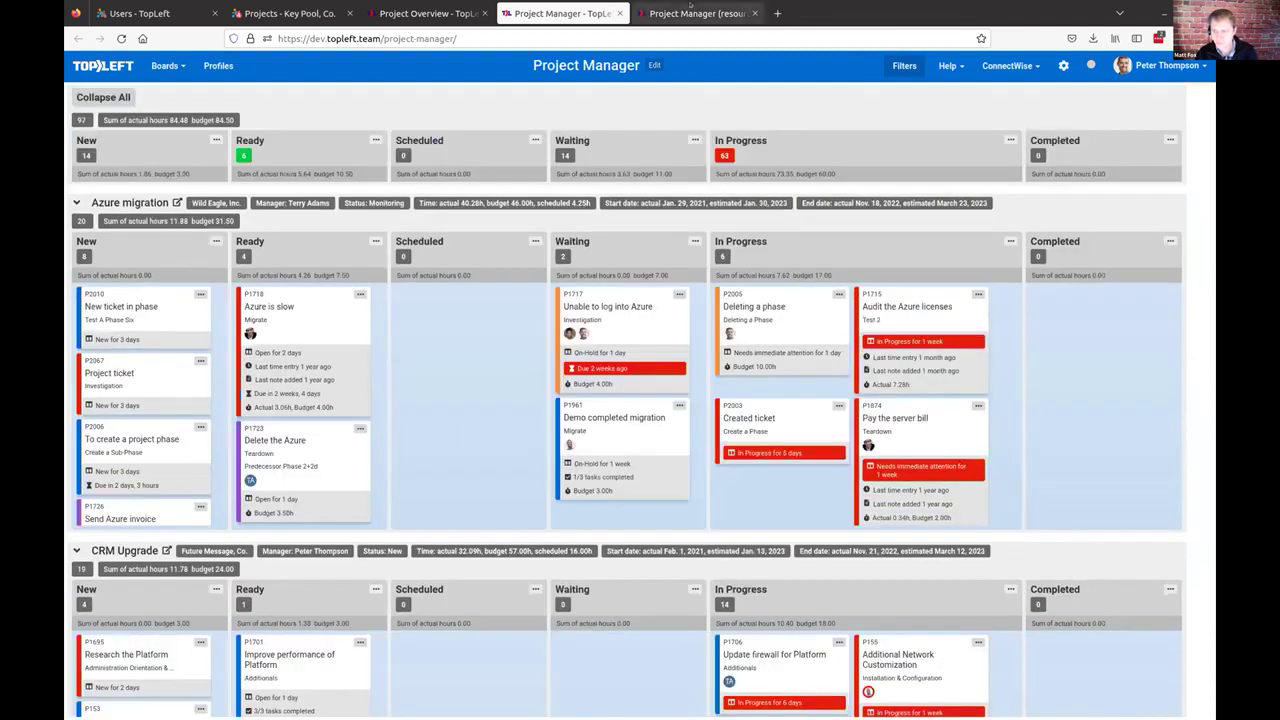
Step: Examine the Project Manager (resource) board for unassigned tickets and each team member's tickets by status
left_click(690, 12)
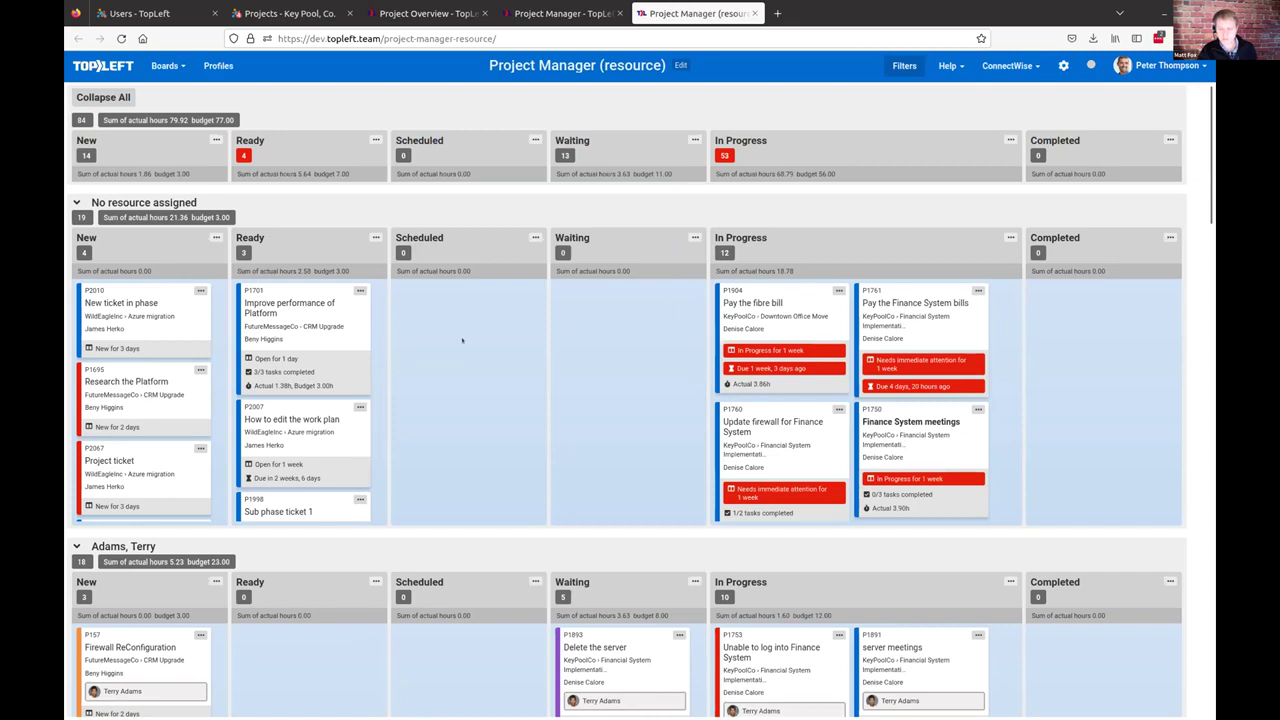
scroll(460, 321, "down", 1)
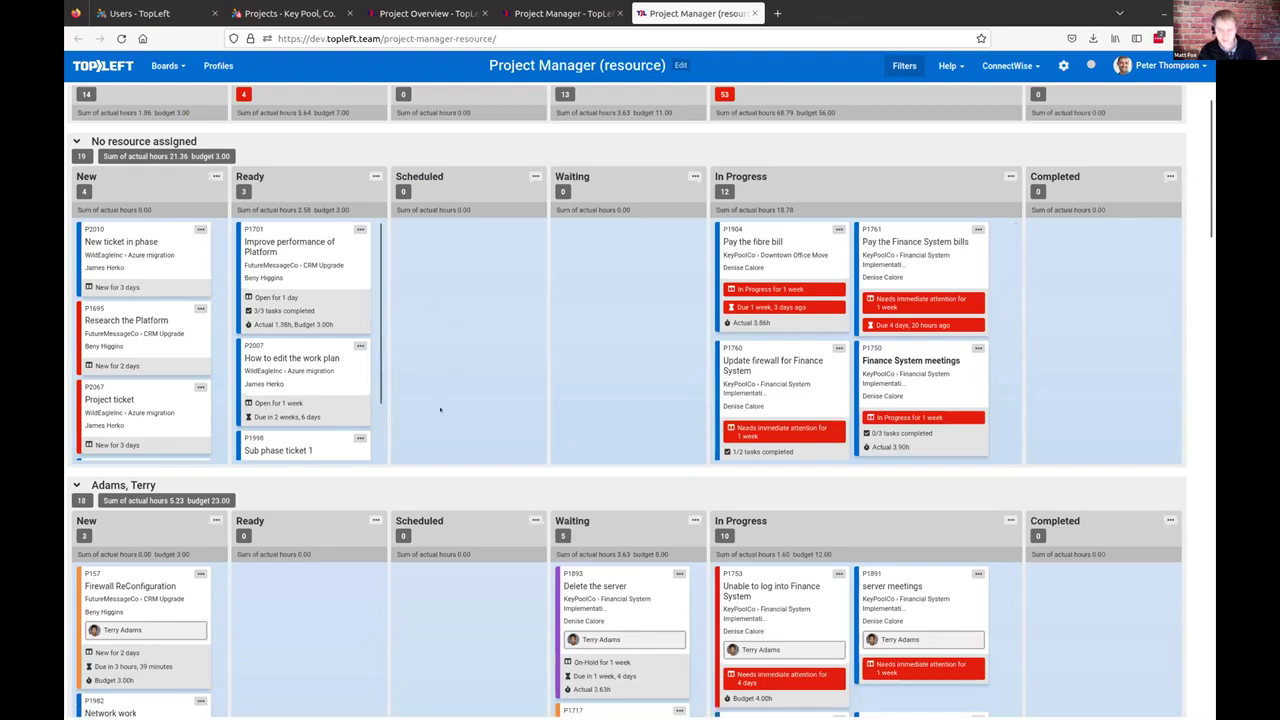
scroll(440, 409, "down", 1)
scroll(440, 409, "down", 2)
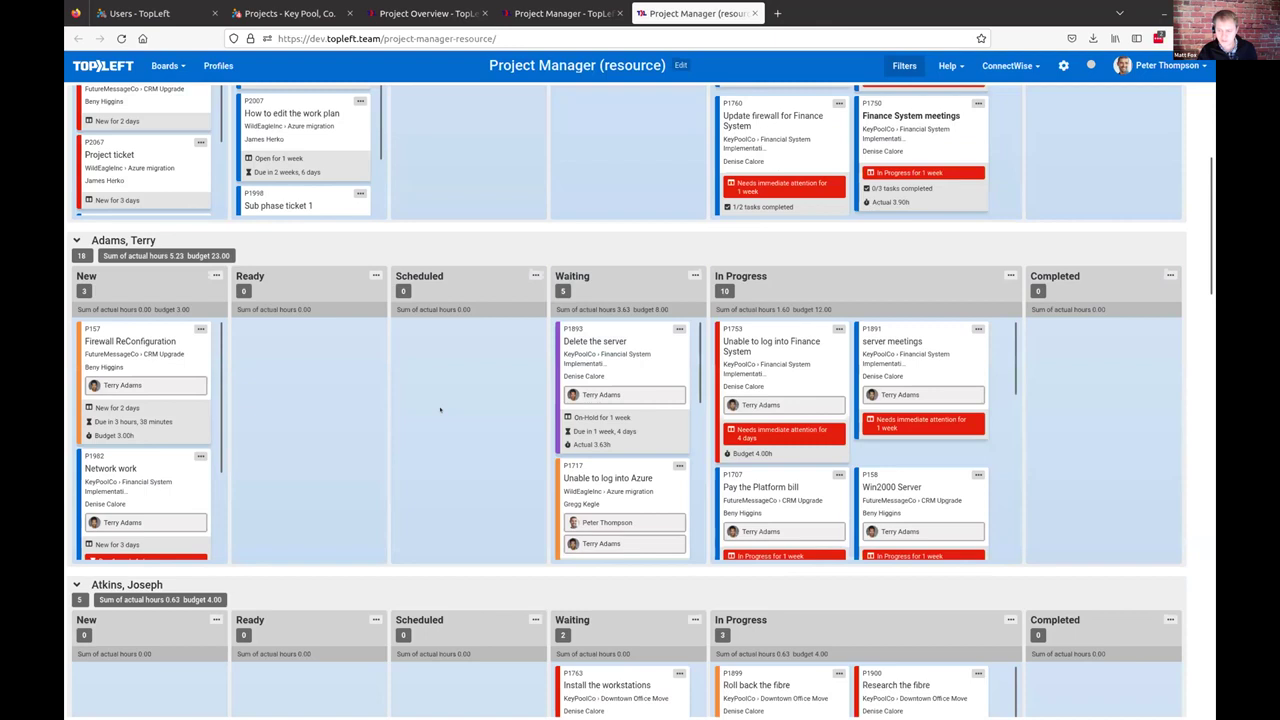
scroll(440, 409, "down", 2)
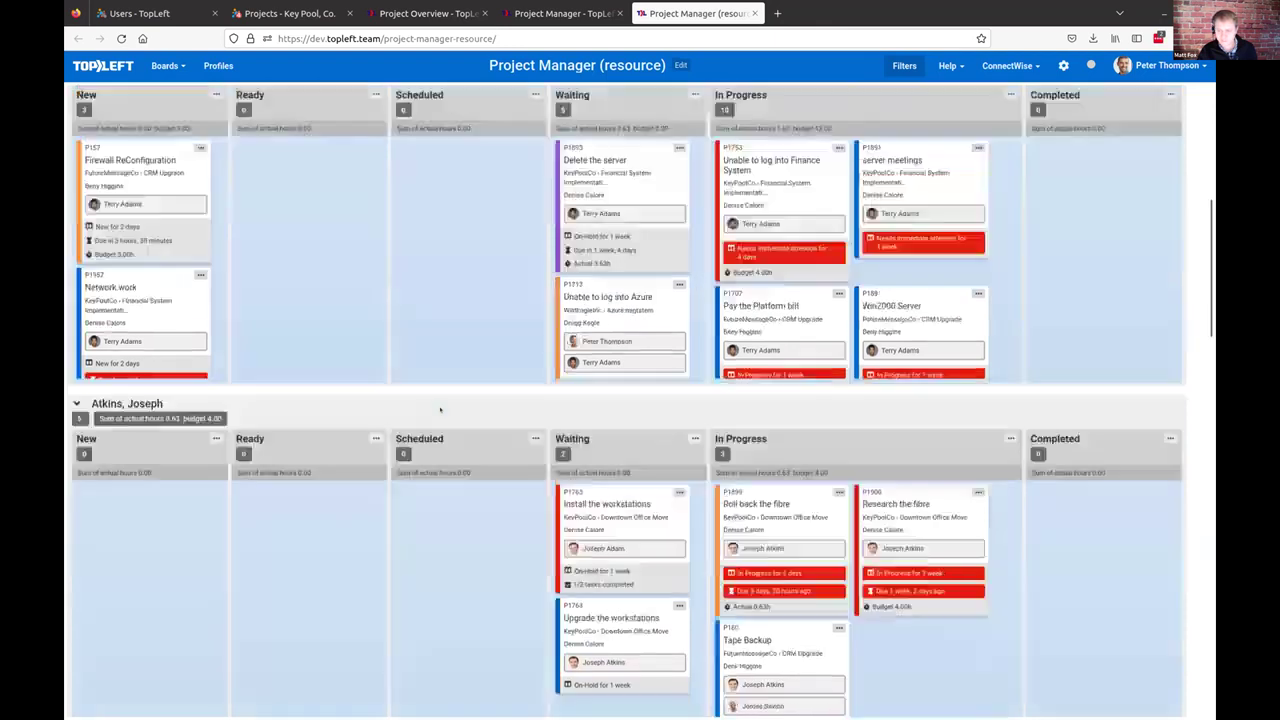
scroll(440, 409, "up", 1)
scroll(614, 370, "up", 1)
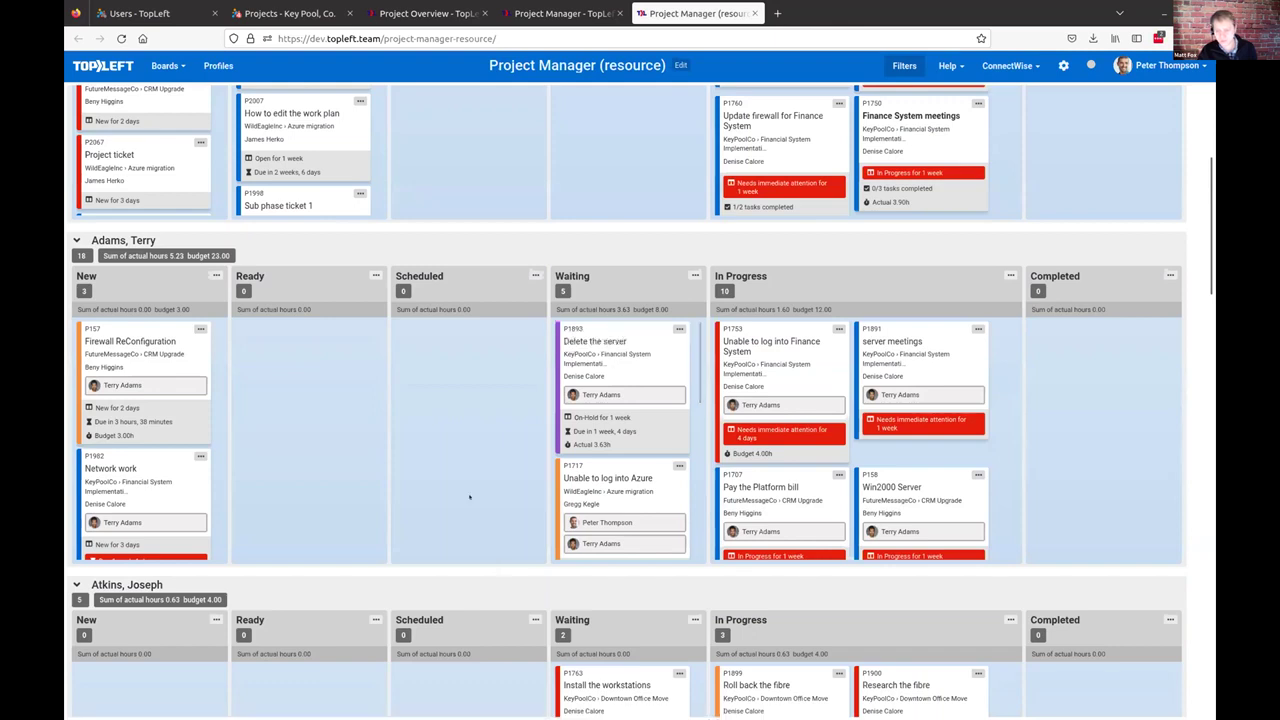
scroll(460, 480, "down", 1)
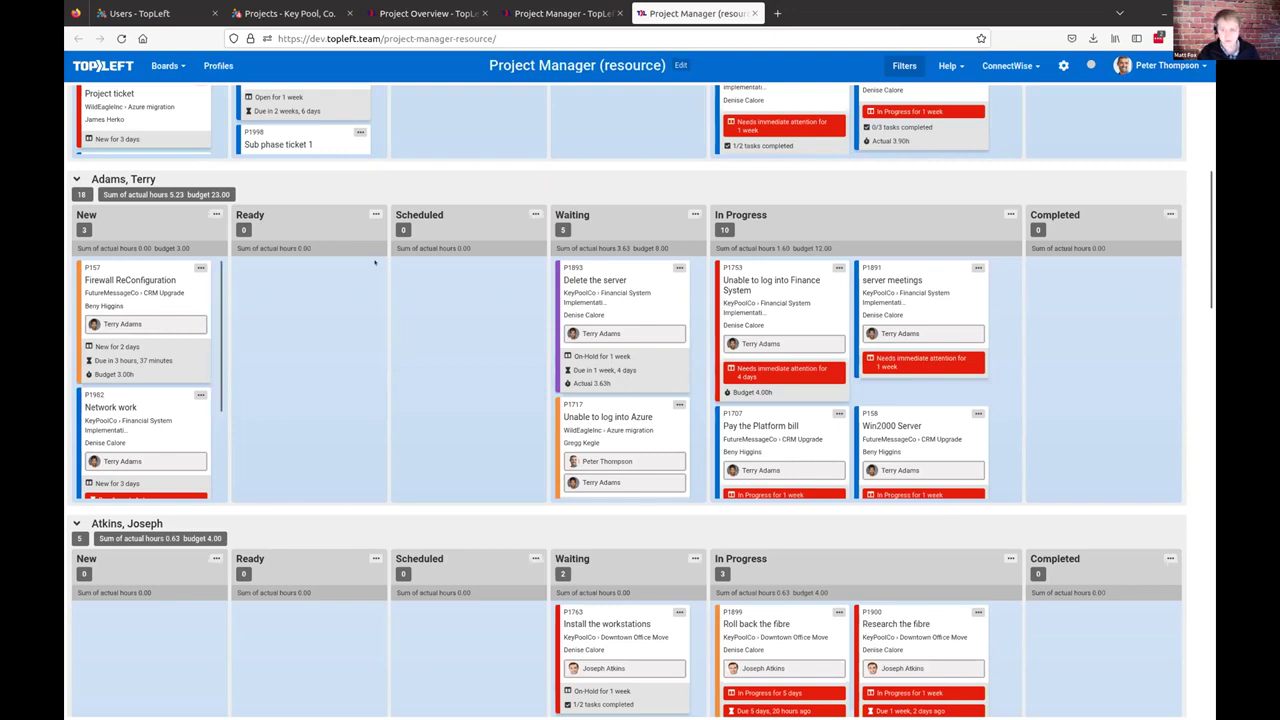
Step: Return to CloudRadial's Downtown Office Move client board and review the tickets in its Management phase
key("ctrl+2")
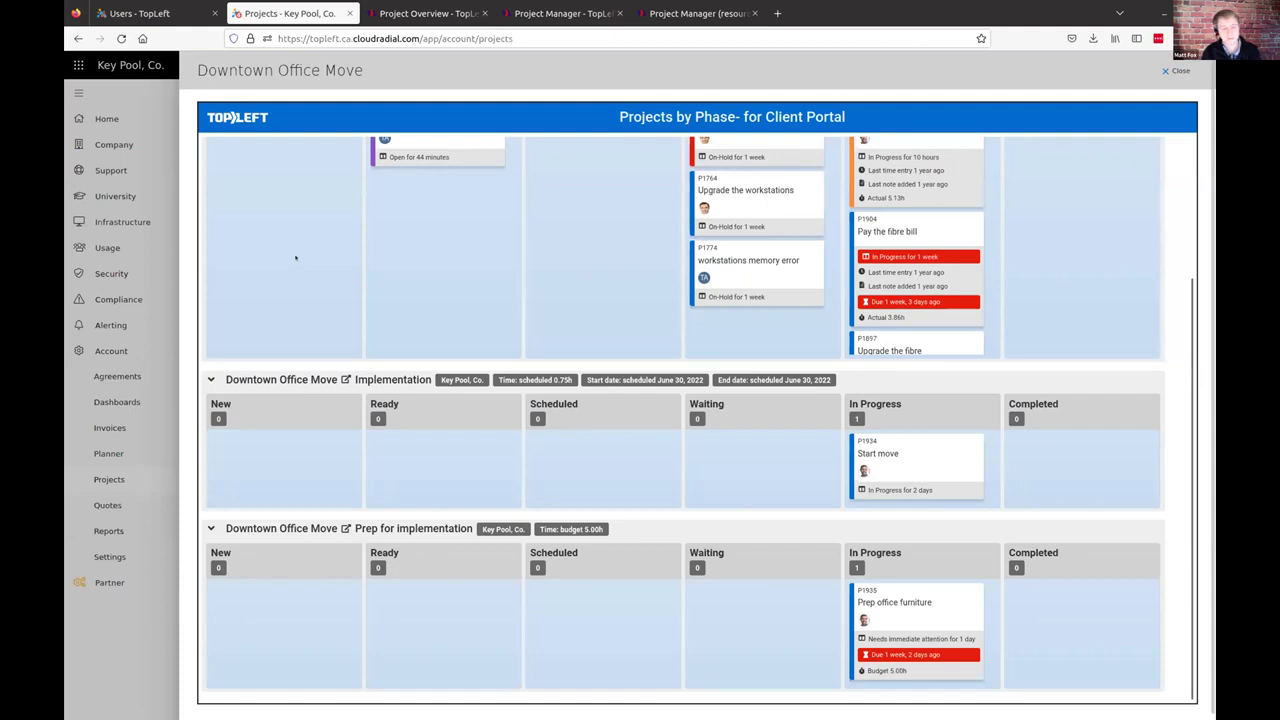
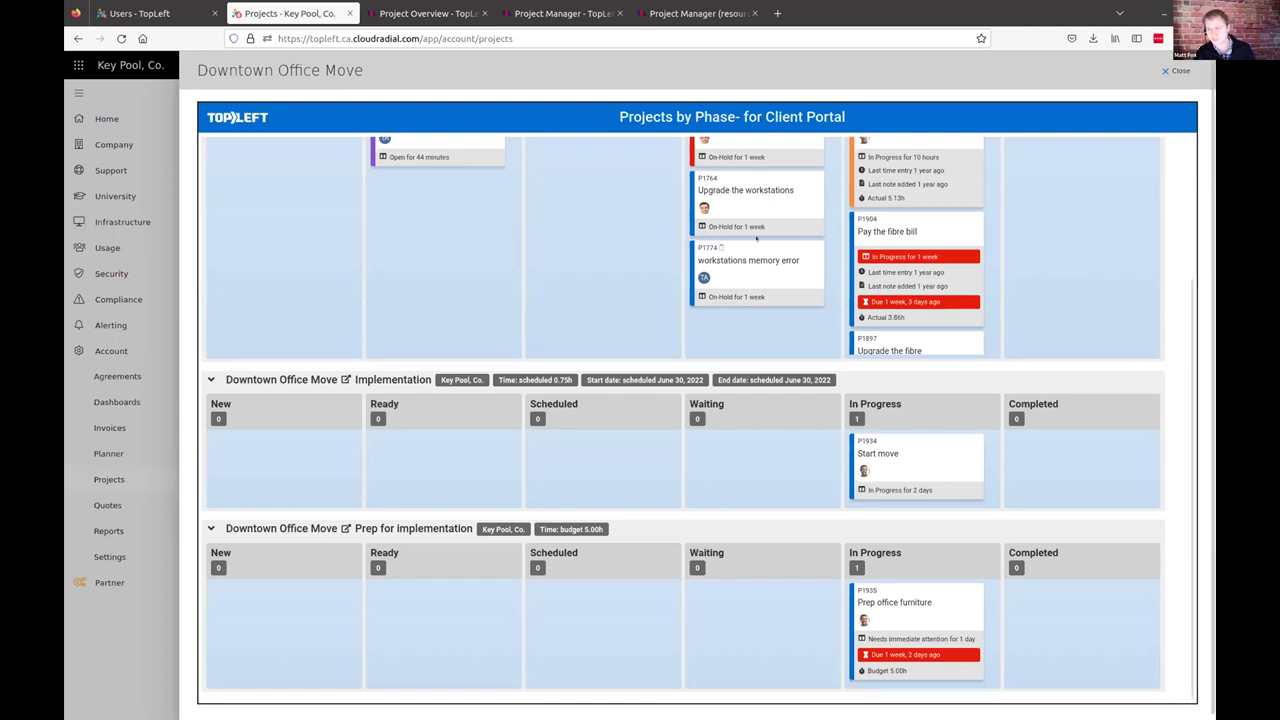
scroll(634, 207, "up", 3)
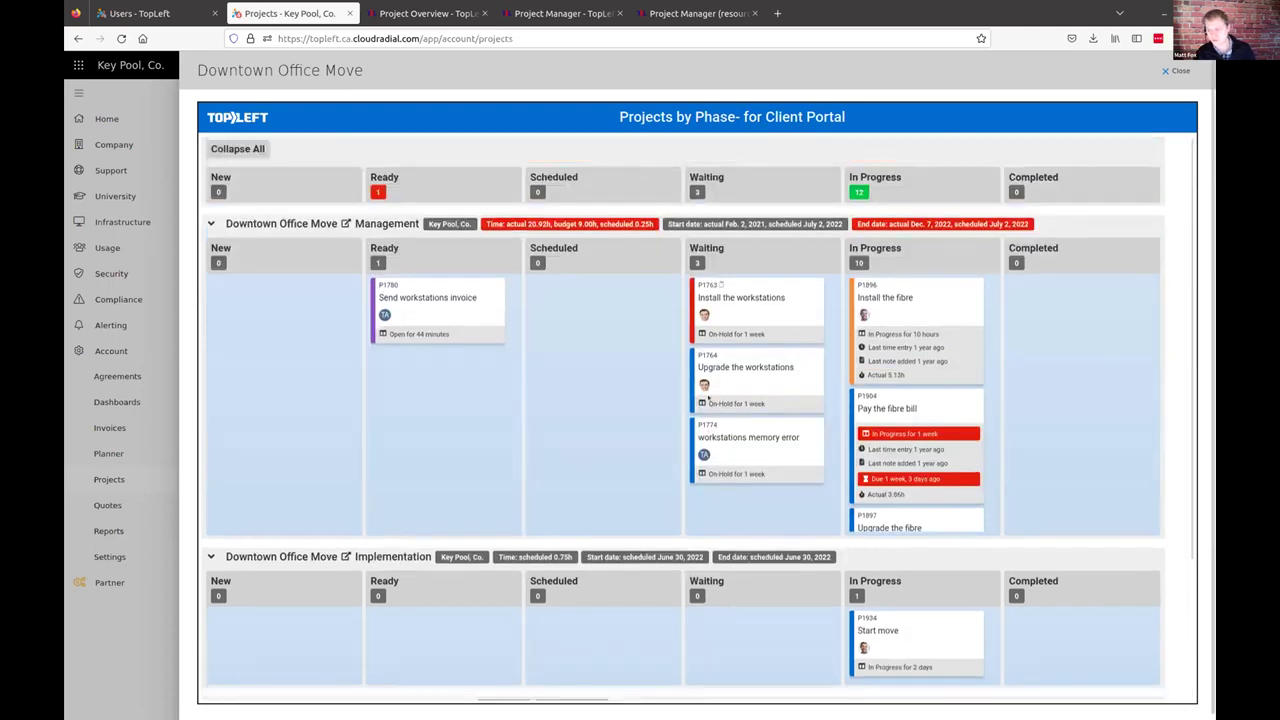